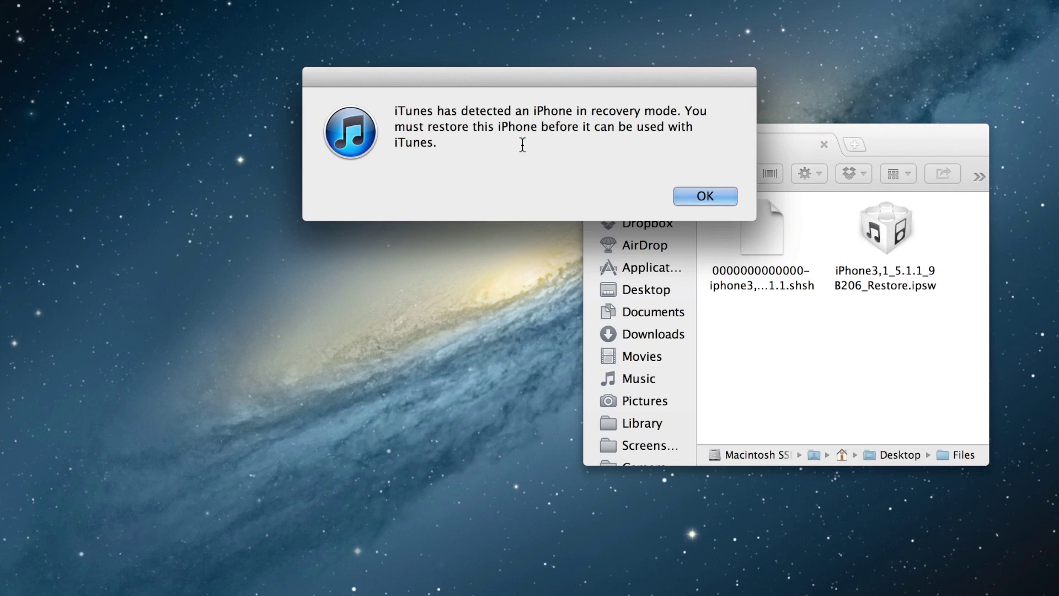
Dismiss the iTunes recovery-mode alert and launch redsn0w 0.9.14b2 through Alfred by searching 'red'.
click(705, 197)
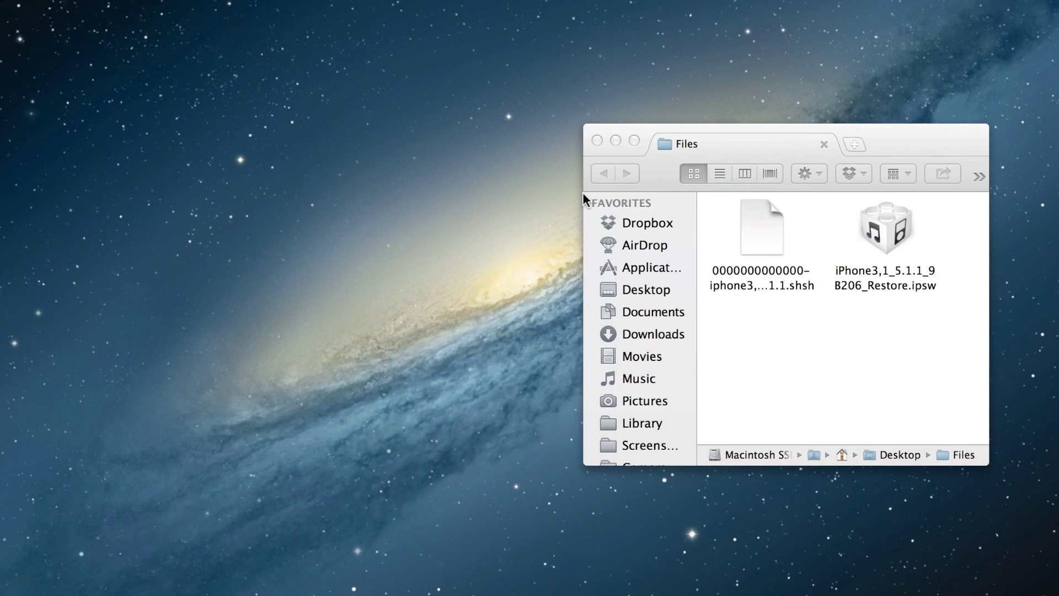
key(alt+space)
text(red)
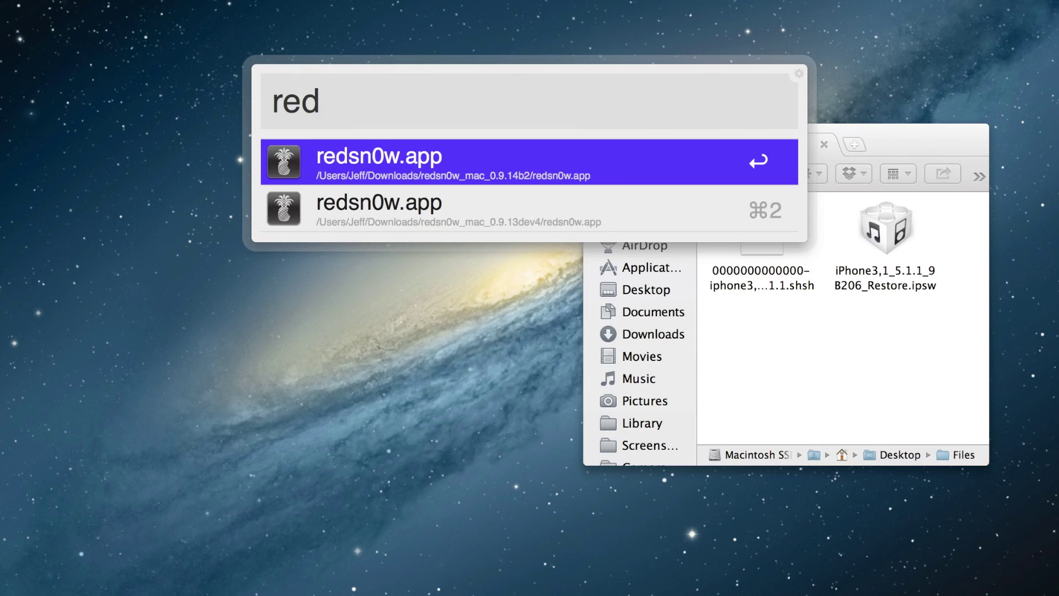
key(Return)
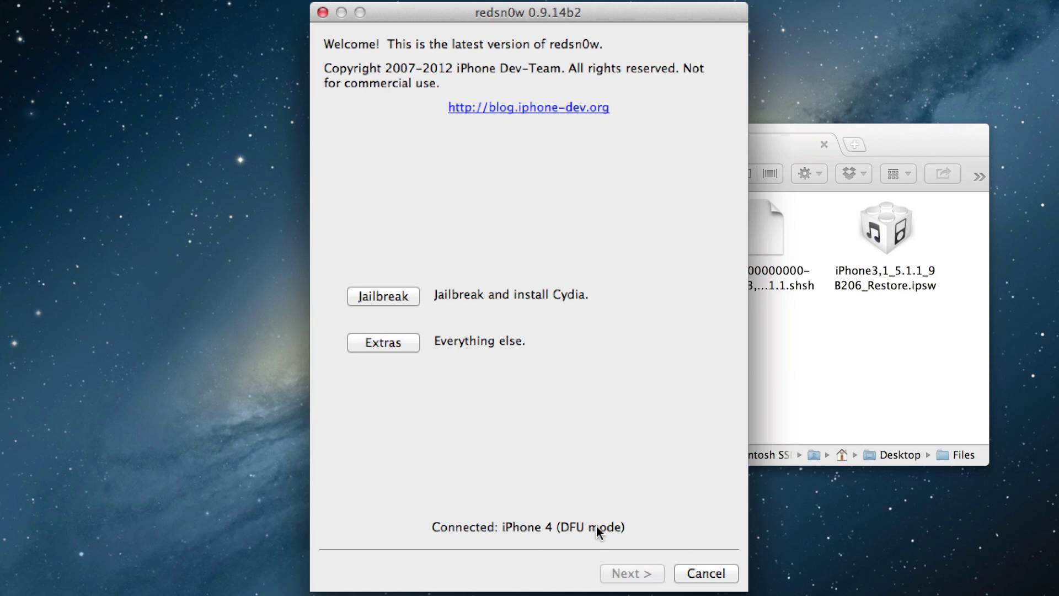
Go to redsn0w's Extras → SHSH blobs page.
click(399, 346)
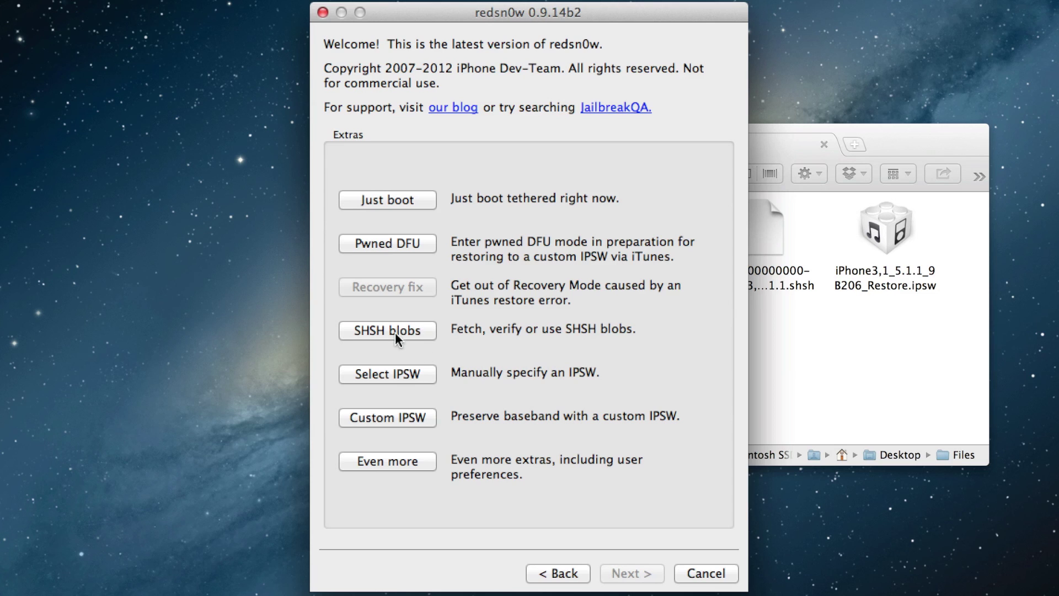
click(414, 333)
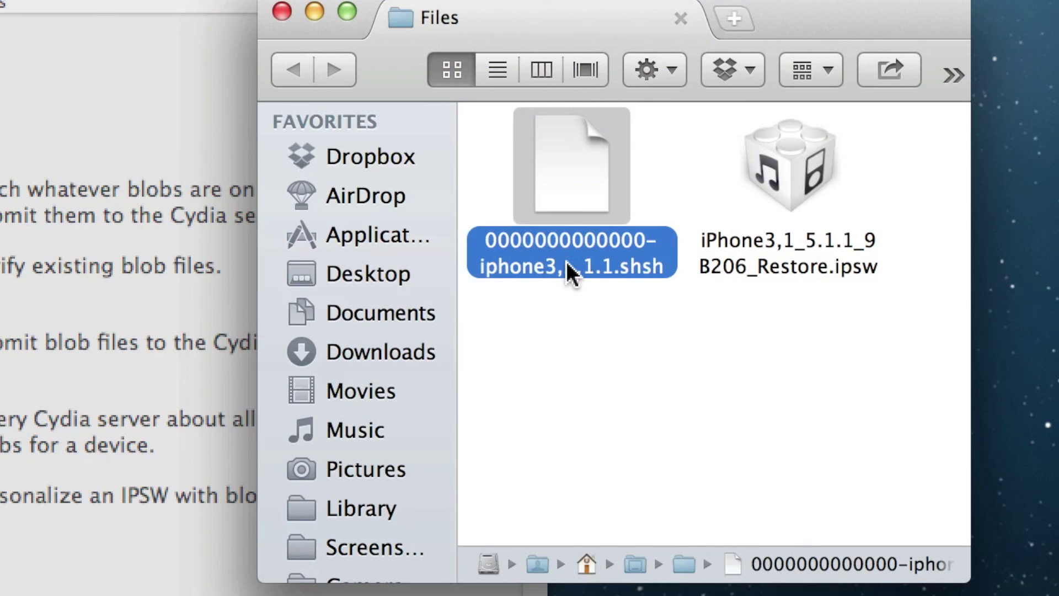
click(566, 260)
click(603, 279)
drag(558, 263, 643, 315)
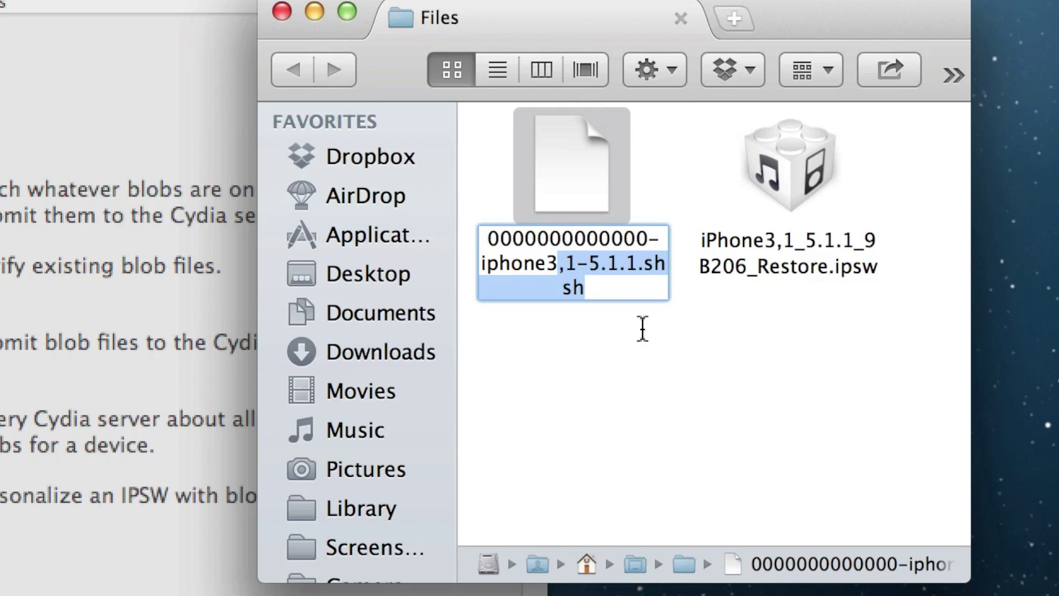
key(Return)
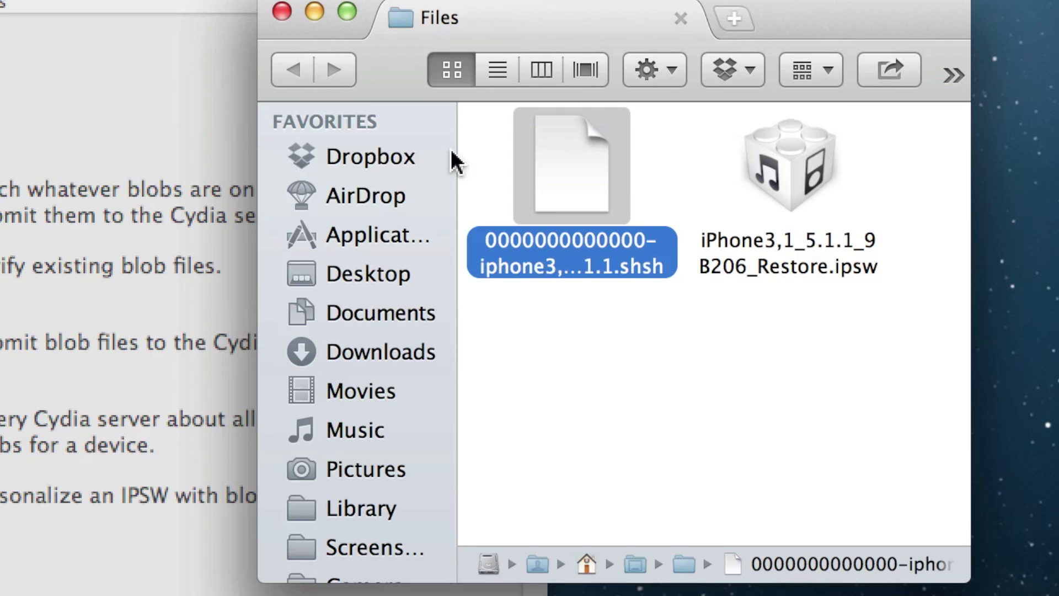
click(545, 231)
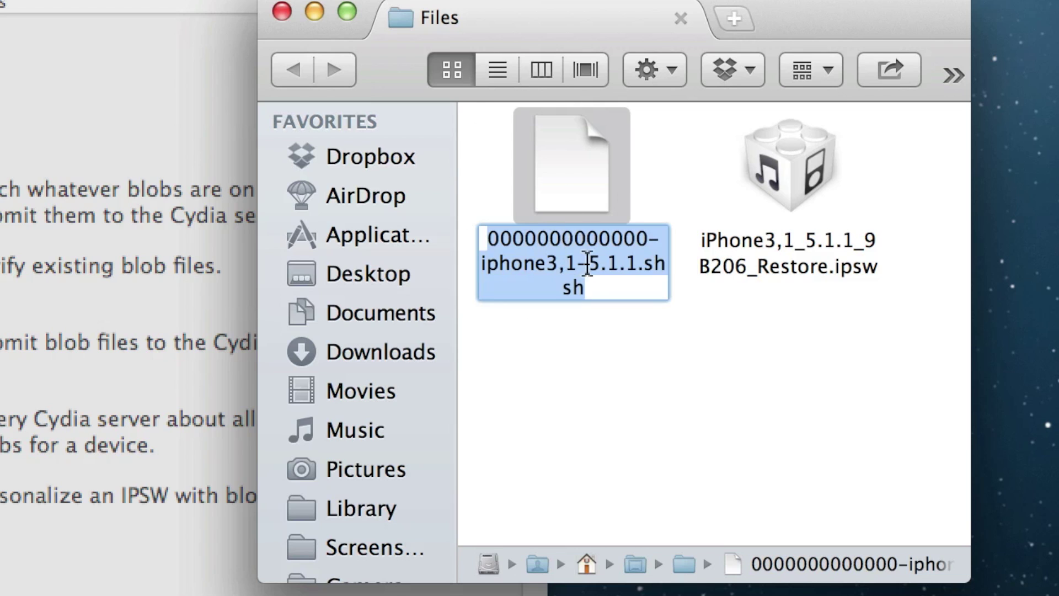
click(762, 267)
click(774, 249)
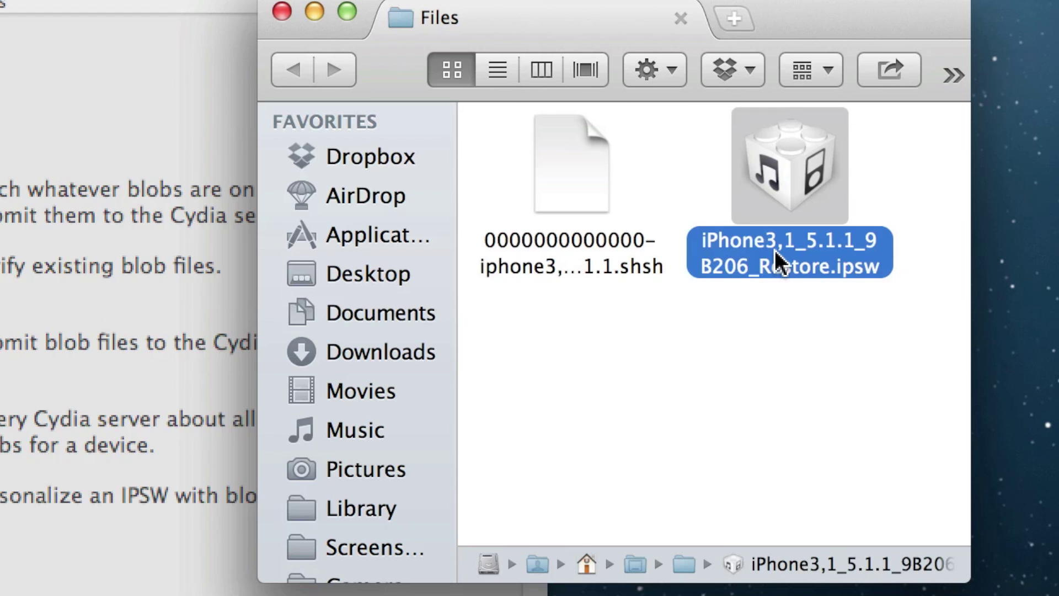
key(Return)
click(574, 173)
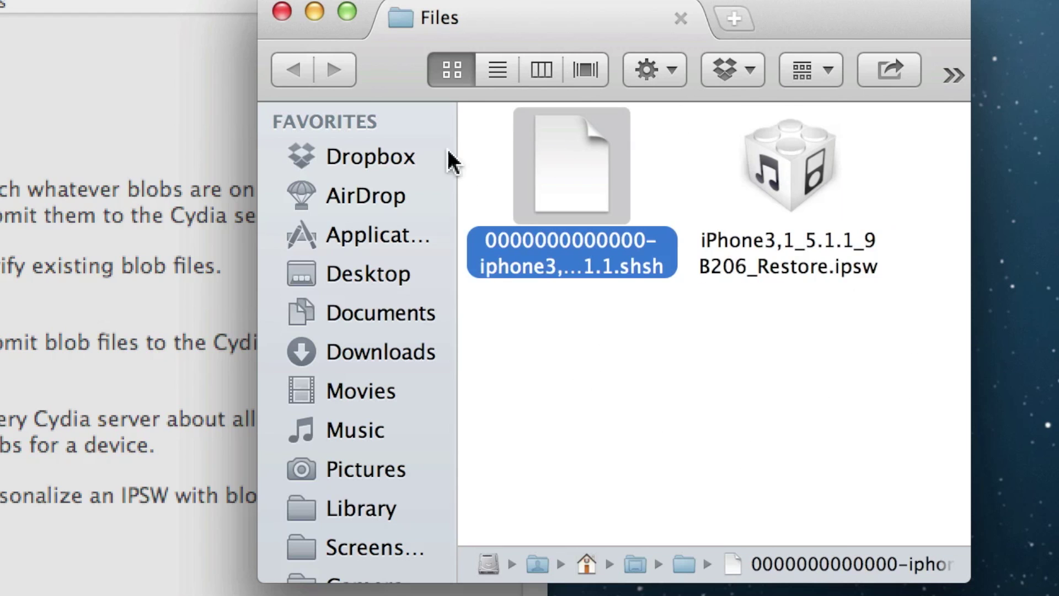
click(618, 331)
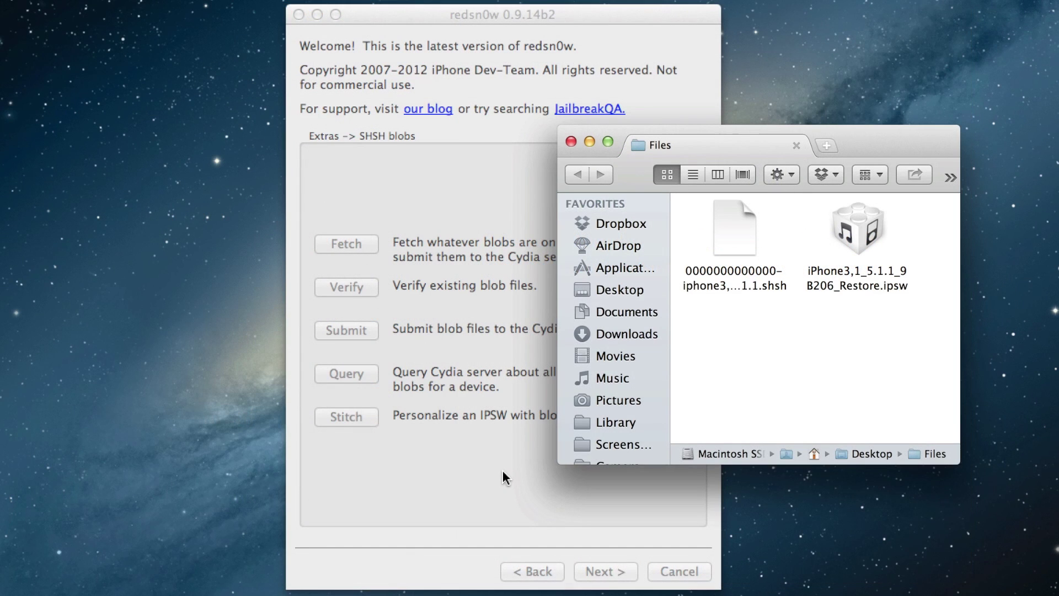
On the Stitch page, load iPhone3,1_5.1.1_9B206_Restore.ipsw from the Files folder as the IPSW.
click(513, 481)
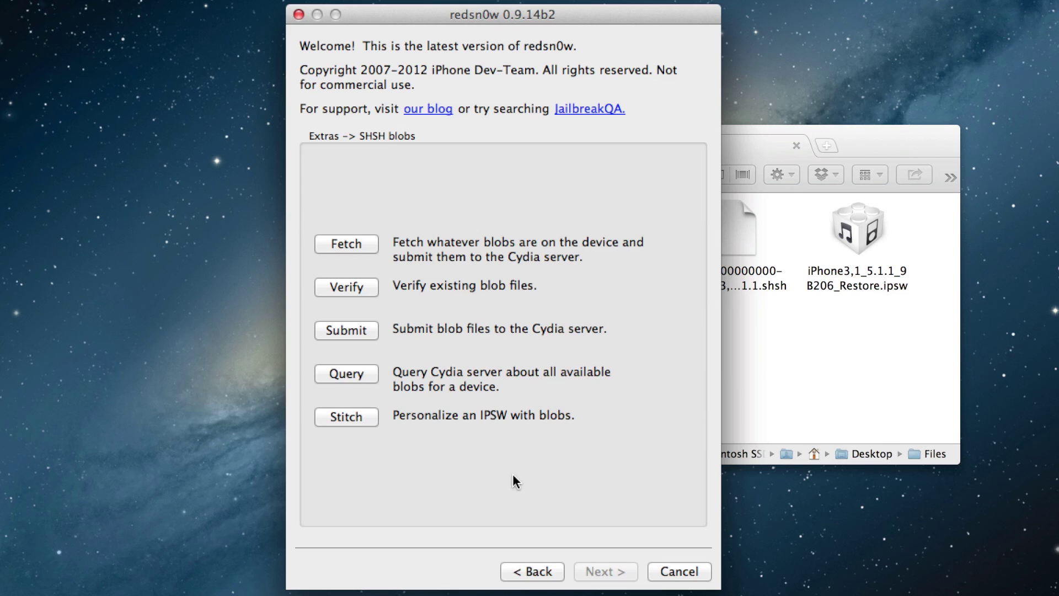
click(356, 420)
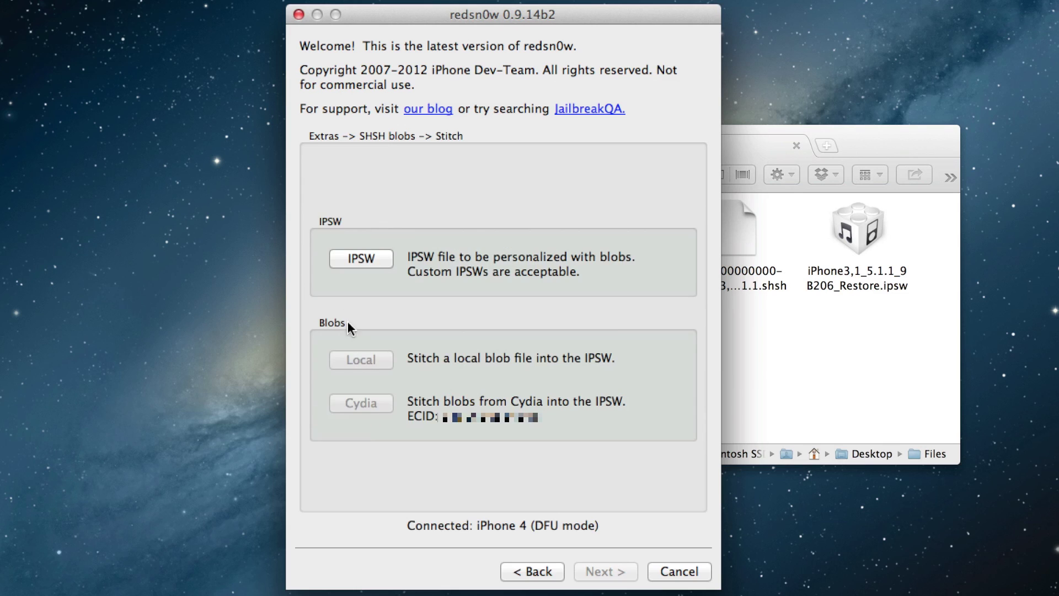
click(373, 263)
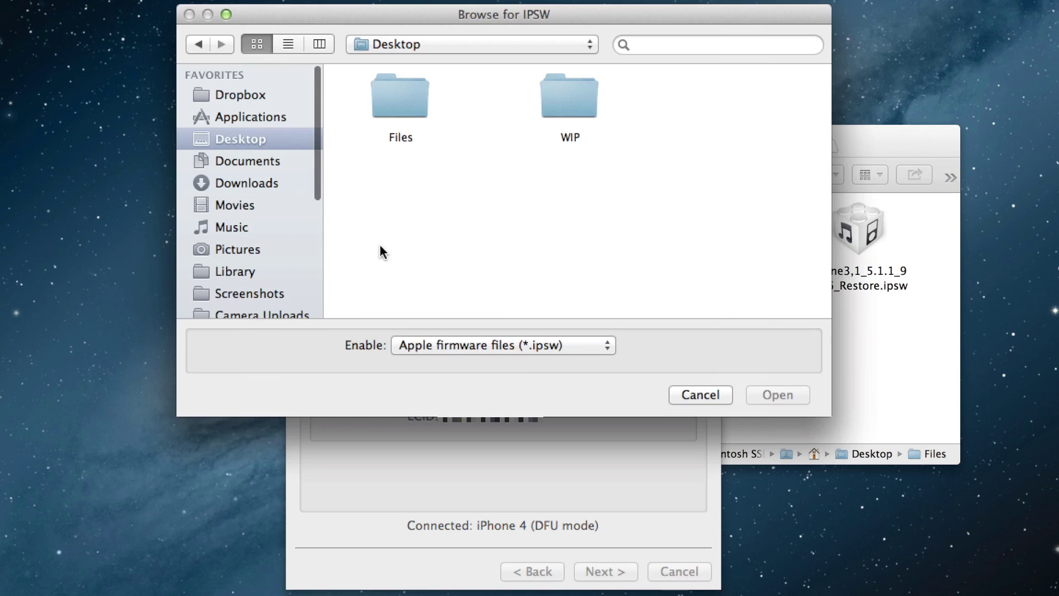
double_click(412, 114)
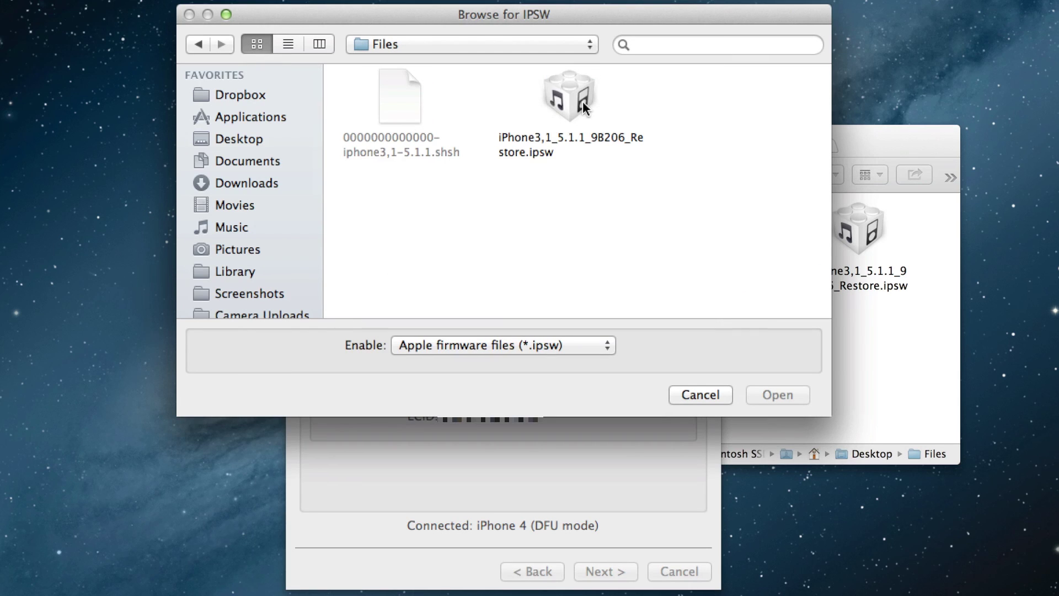
double_click(571, 106)
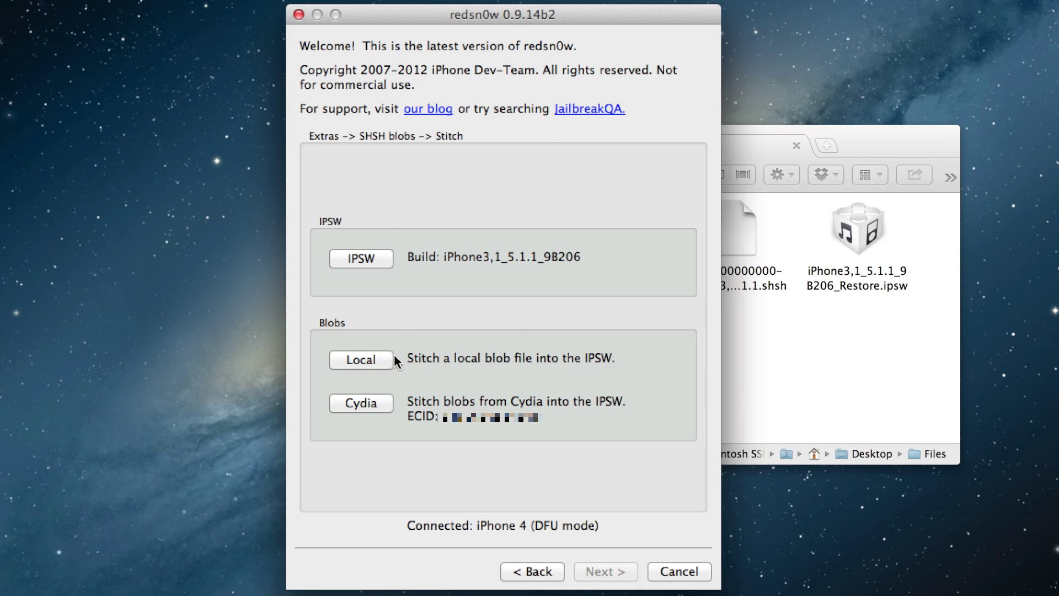
Pick the local .shsh blob from the Files folder so redsn0w stitches it into the IPSW.
click(366, 358)
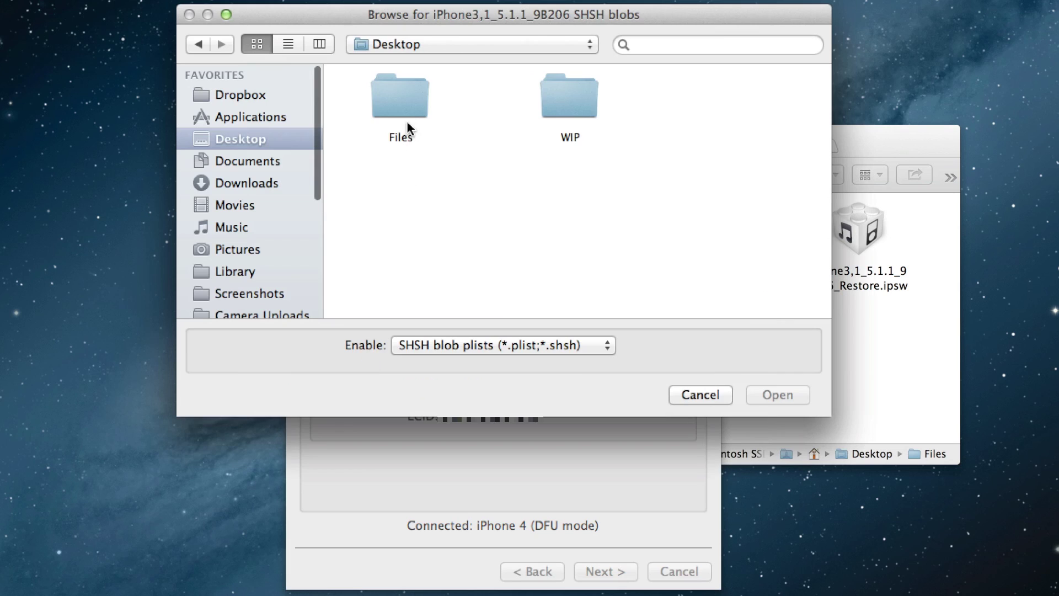
double_click(406, 117)
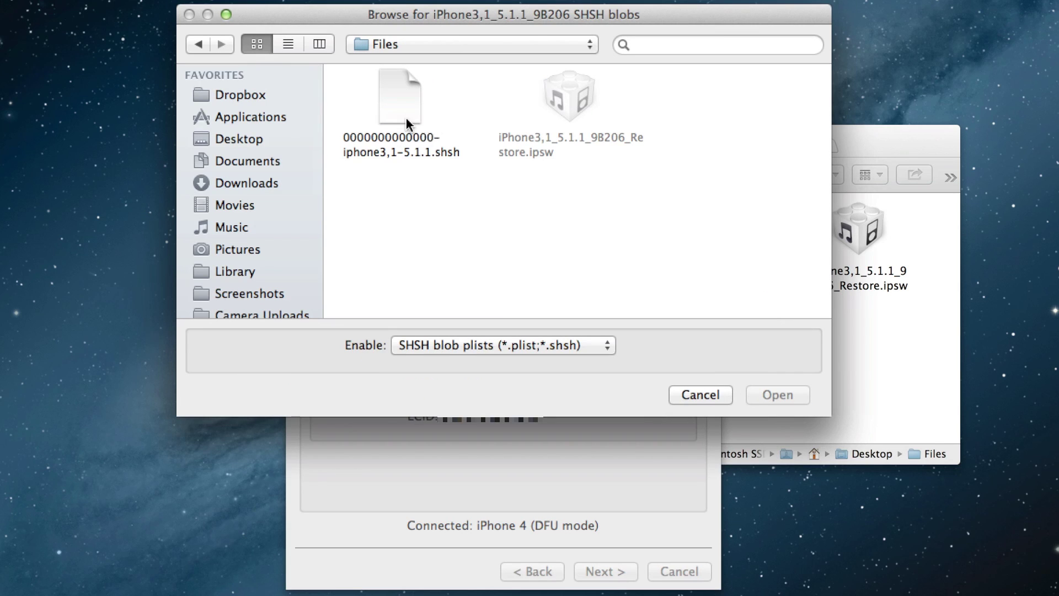
click(406, 117)
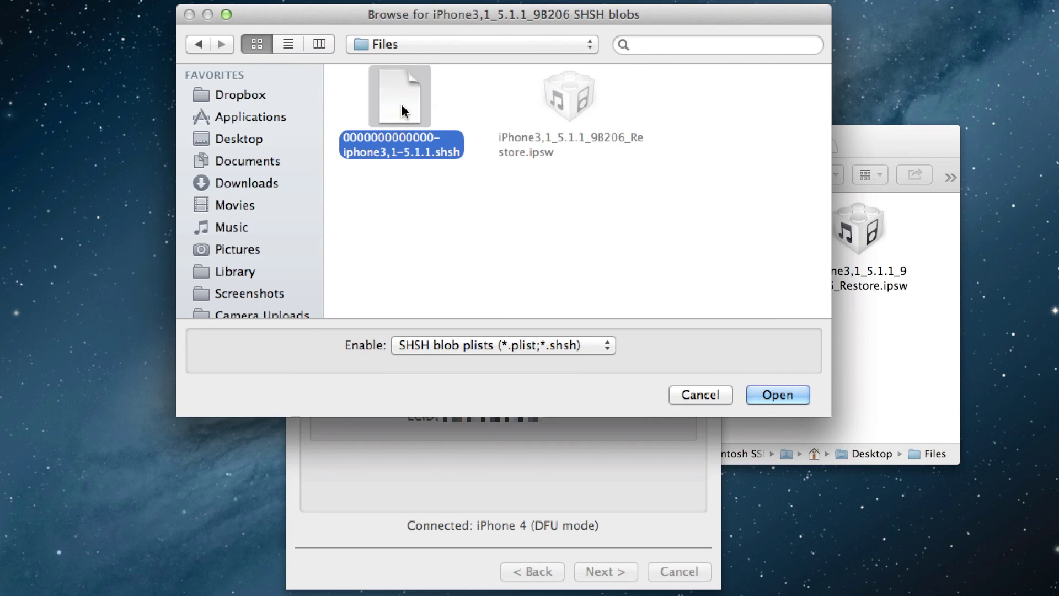
double_click(401, 108)
drag(807, 128, 914, 162)
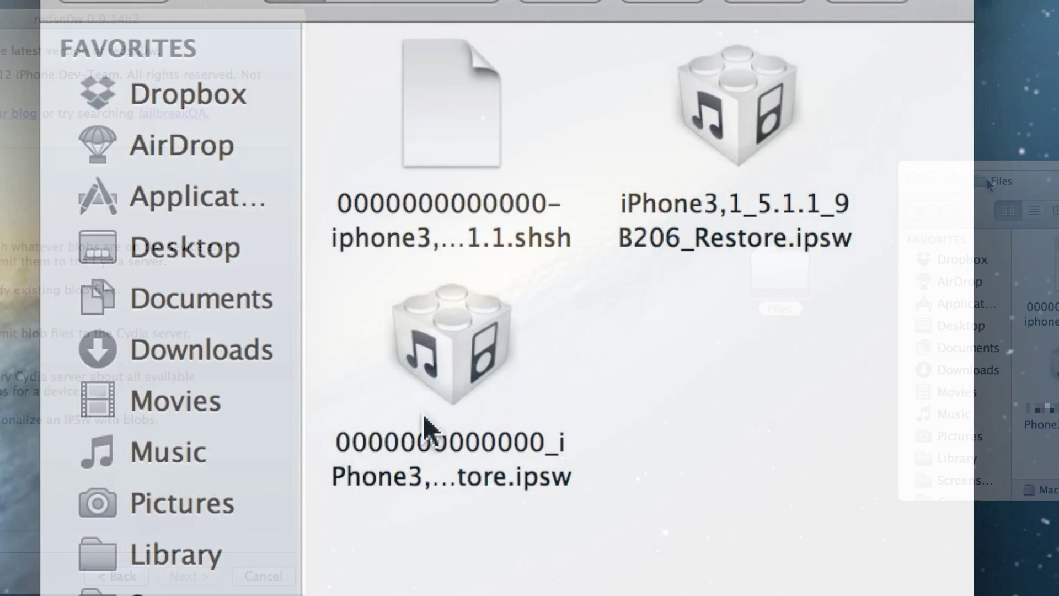
View the new stitched IPSW's full name in Finder, then return to redsn0w's Extras.
click(448, 480)
click(445, 473)
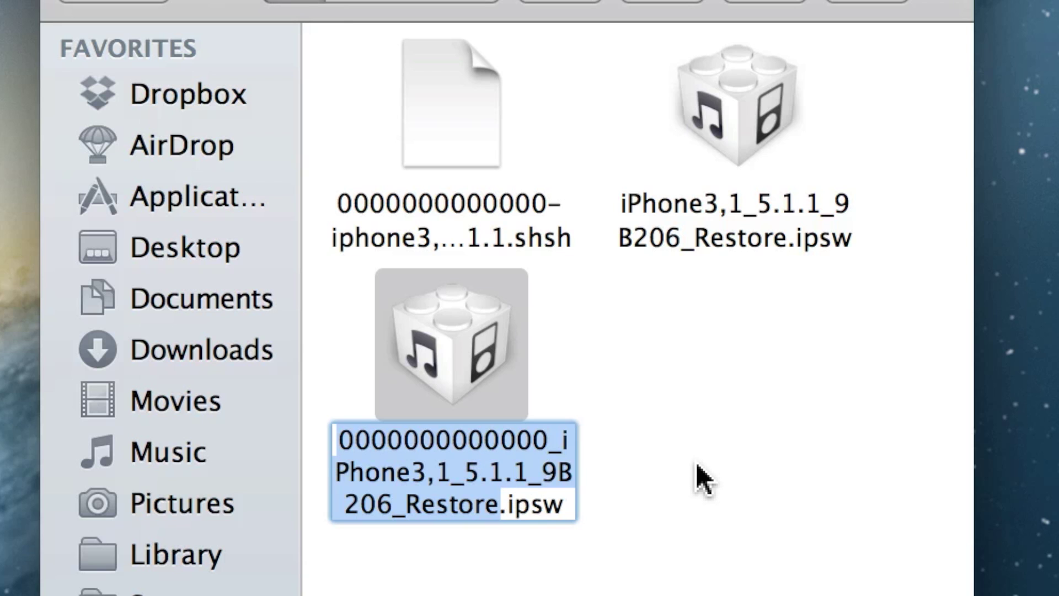
key(Return)
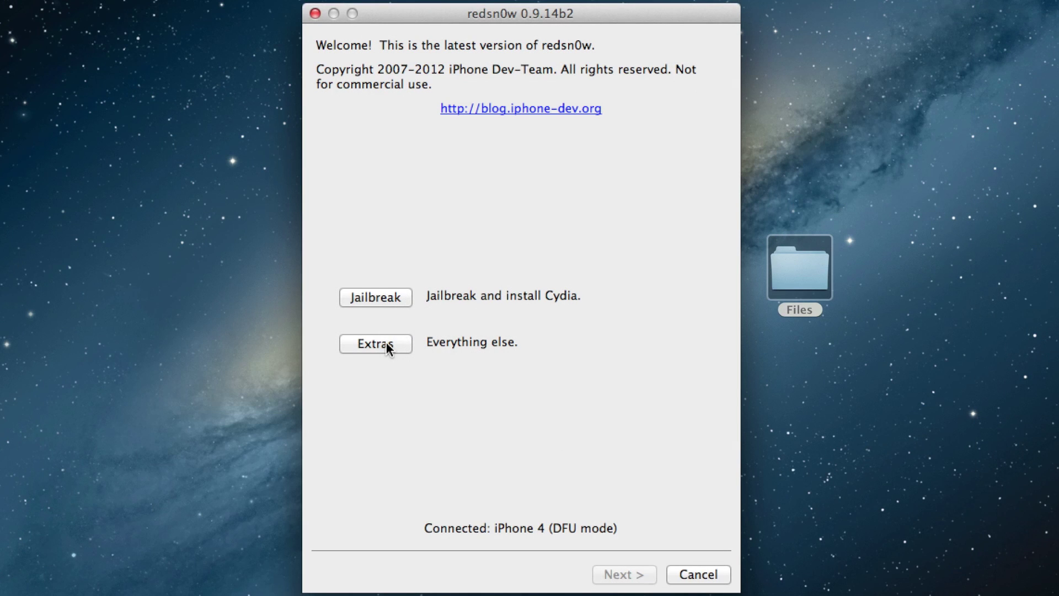
click(388, 347)
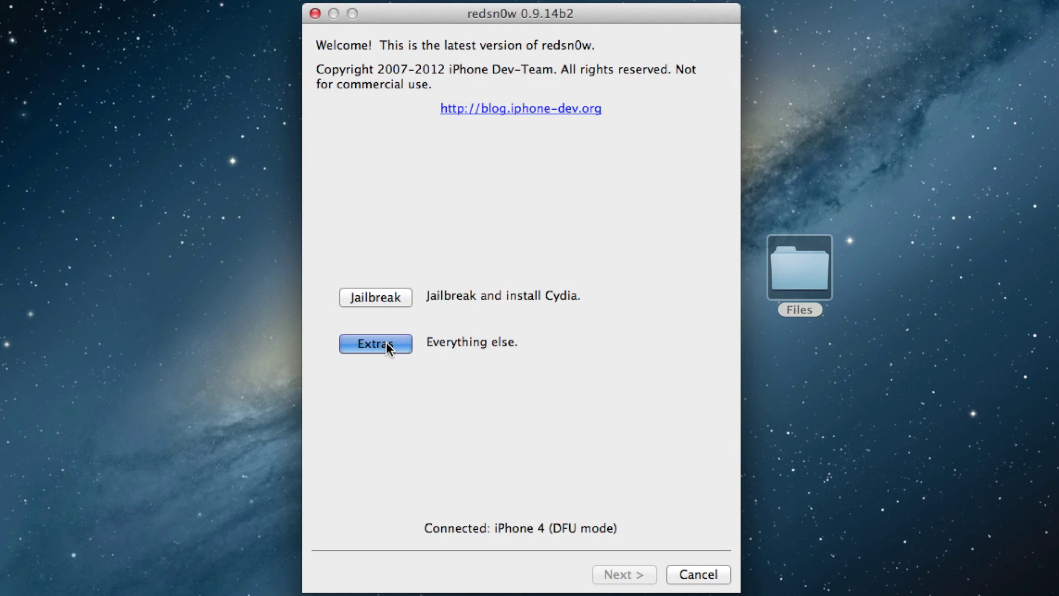
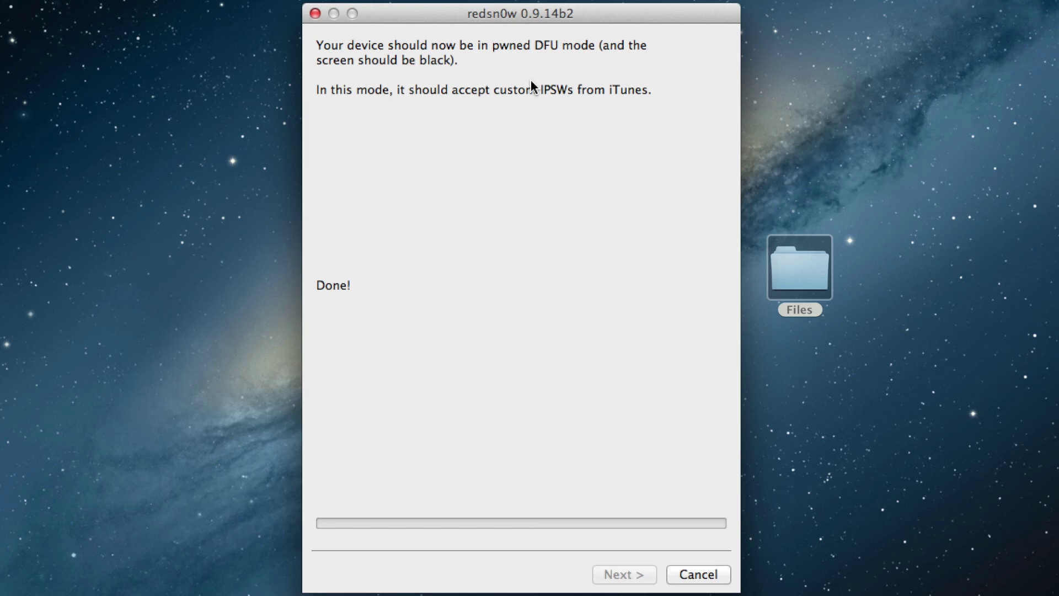
Quit redsn0w with Cancel after its 'Done!' pwned DFU message.
click(700, 574)
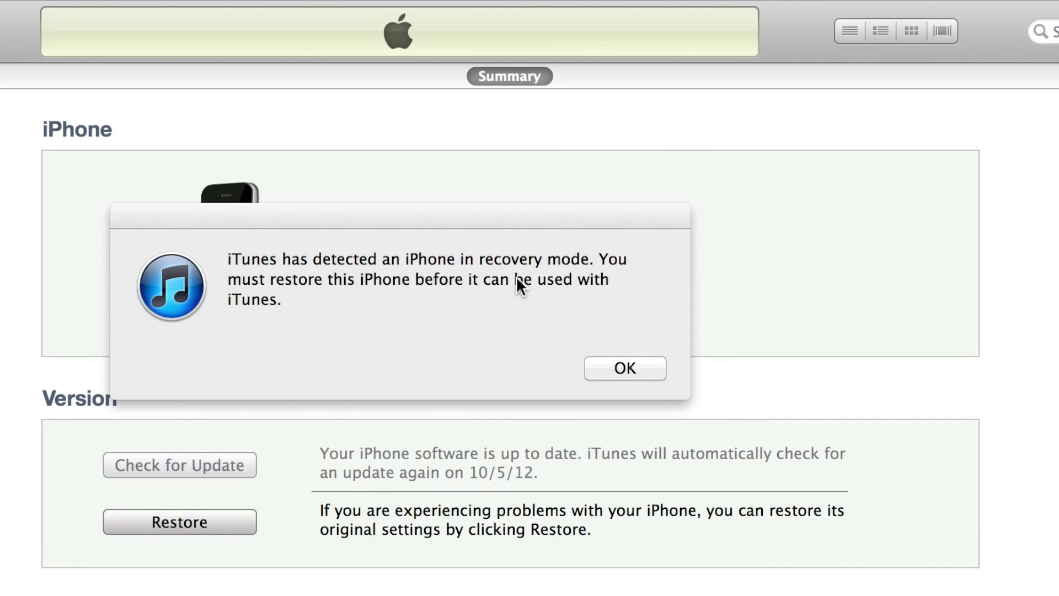
Dismiss the recovery-mode alert and restore the iPhone from the first custom .ipsw in Files.
click(640, 367)
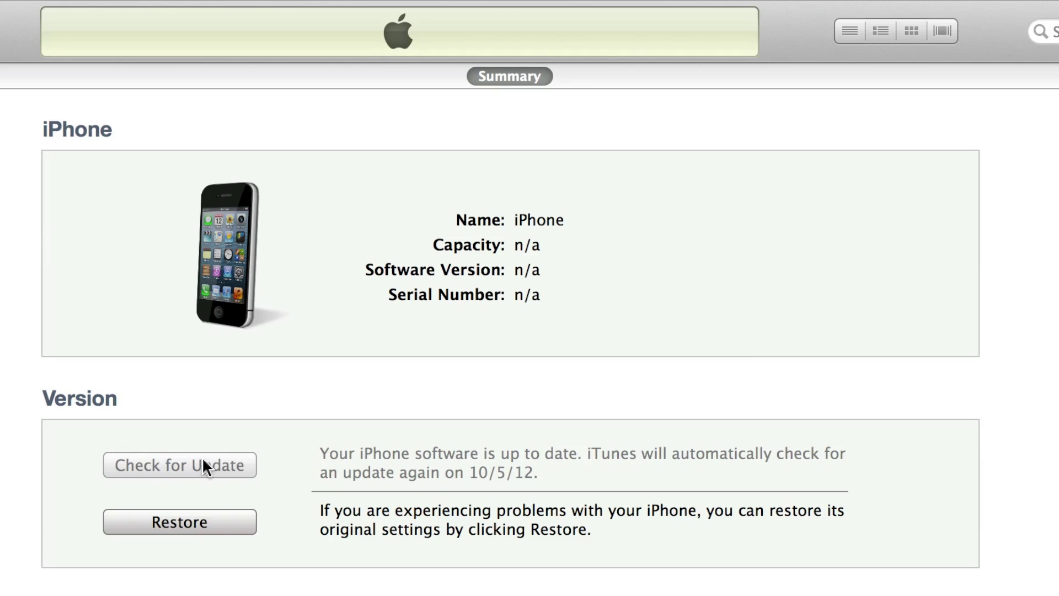
alt+click(212, 523)
double_click(294, 251)
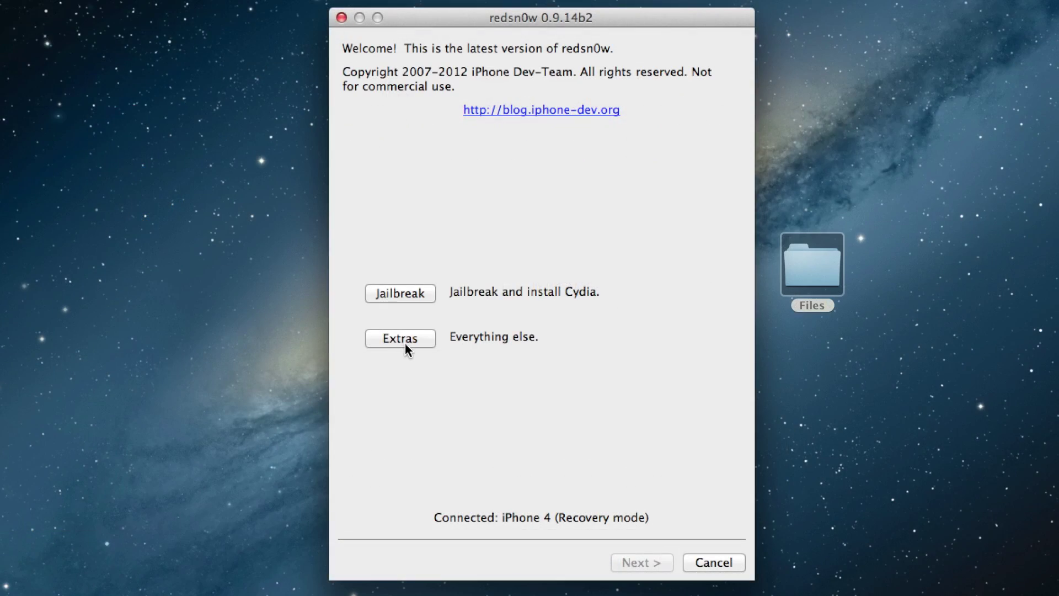
Launch Recovery fix from redsn0w's Extras menu to get the DFU preparation instructions.
click(405, 343)
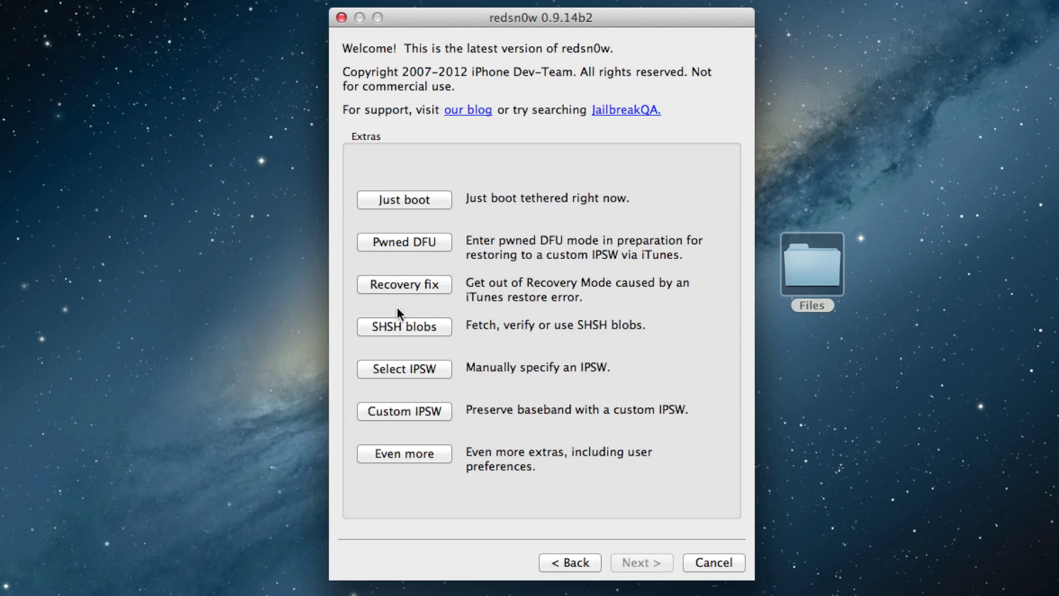
click(434, 285)
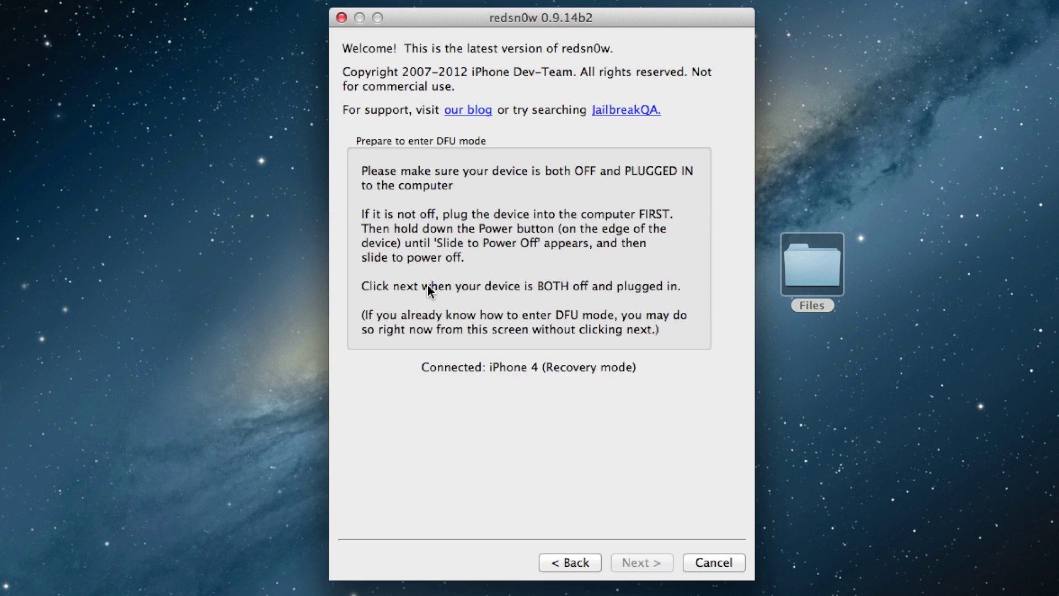
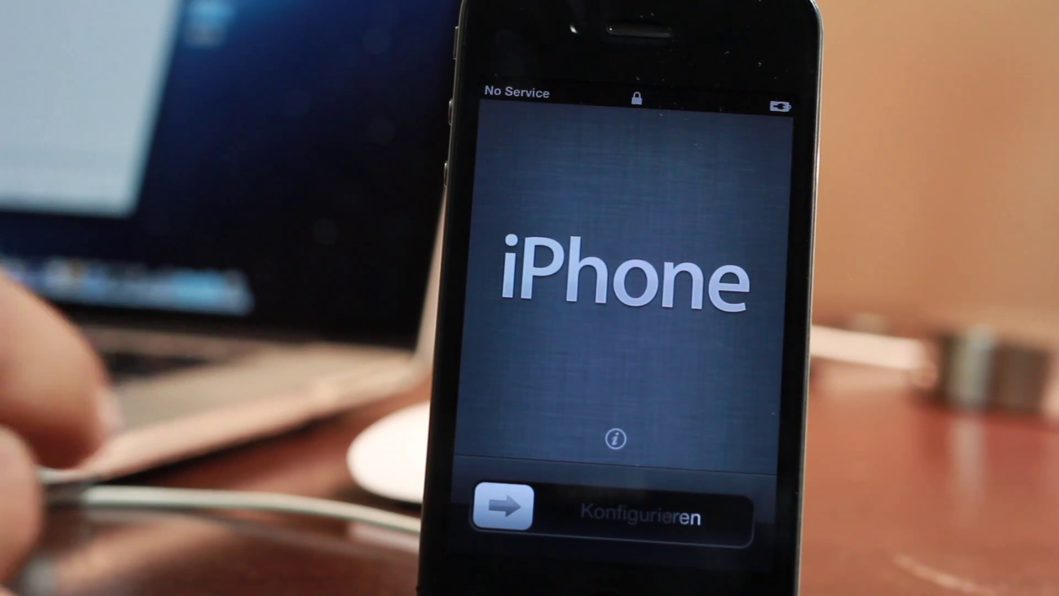
Begin setup with English as the language, then scroll the full country list toward United States.
drag(518, 508, 772, 508)
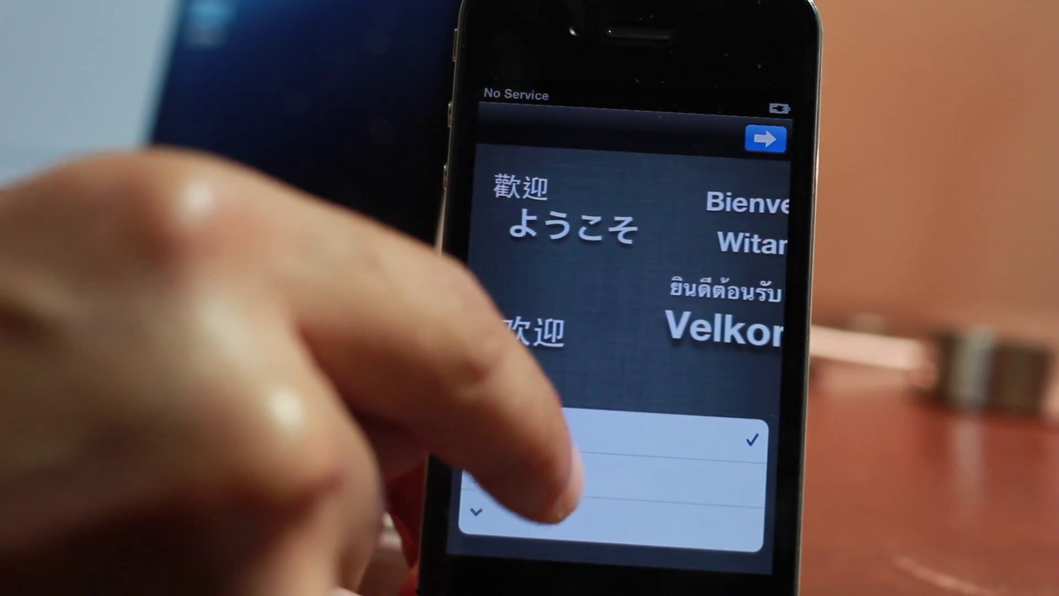
click(551, 475)
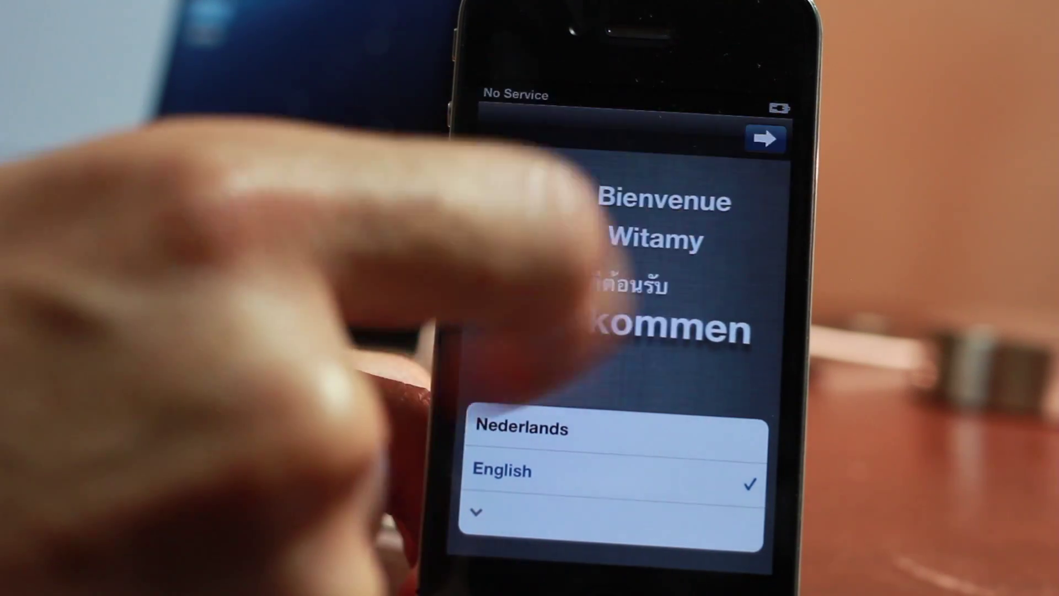
click(762, 137)
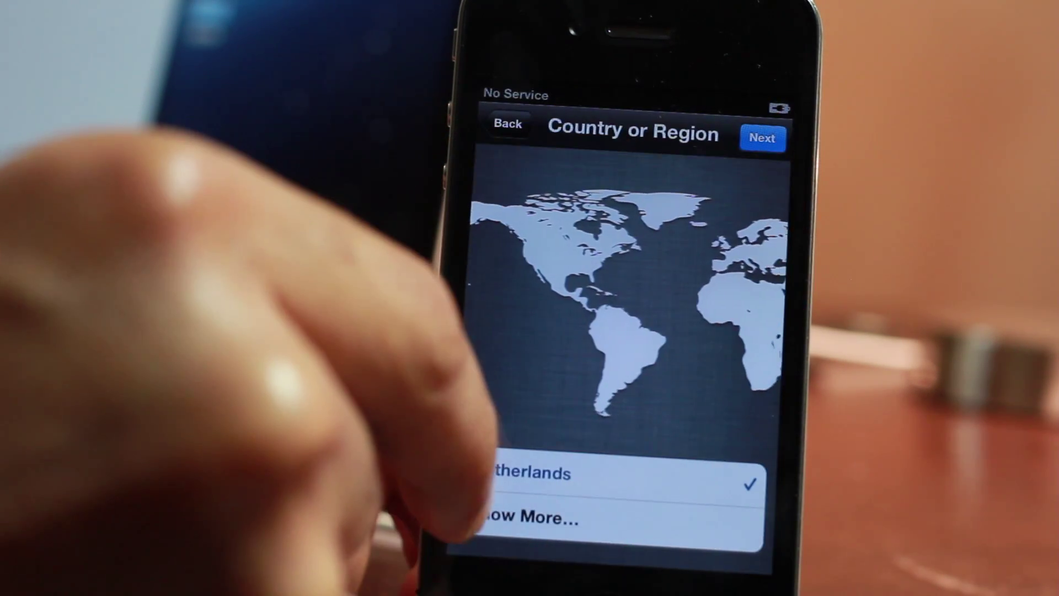
click(521, 517)
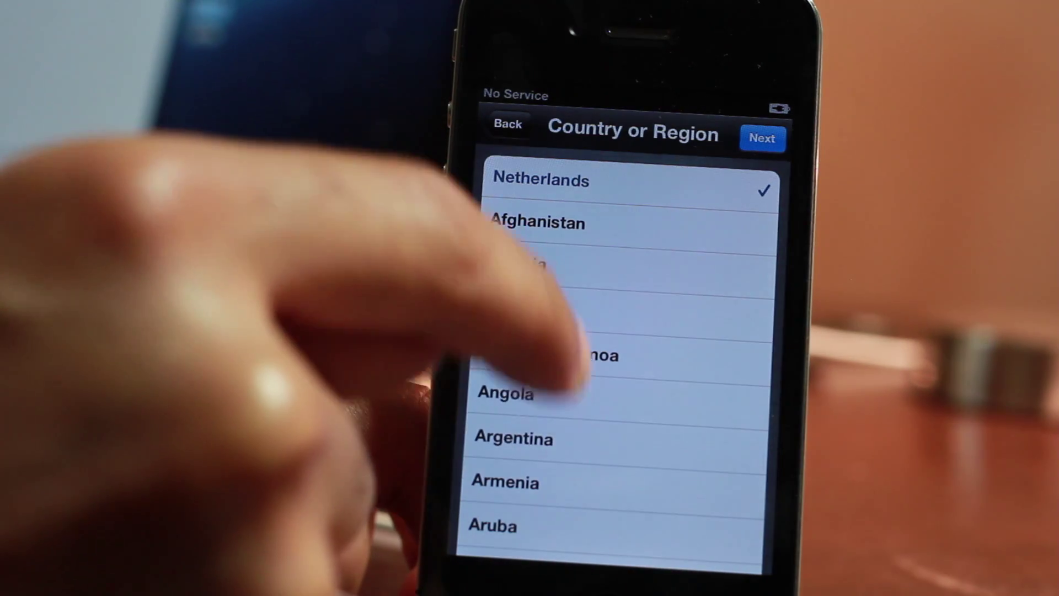
scroll(629, 359, down, 20)
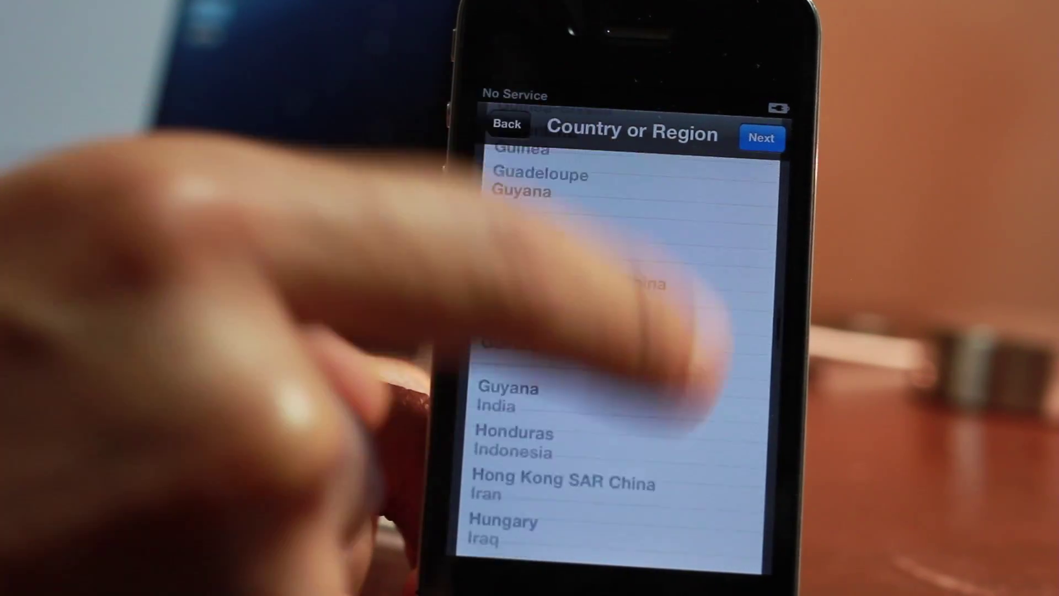
scroll(634, 386, down, 15)
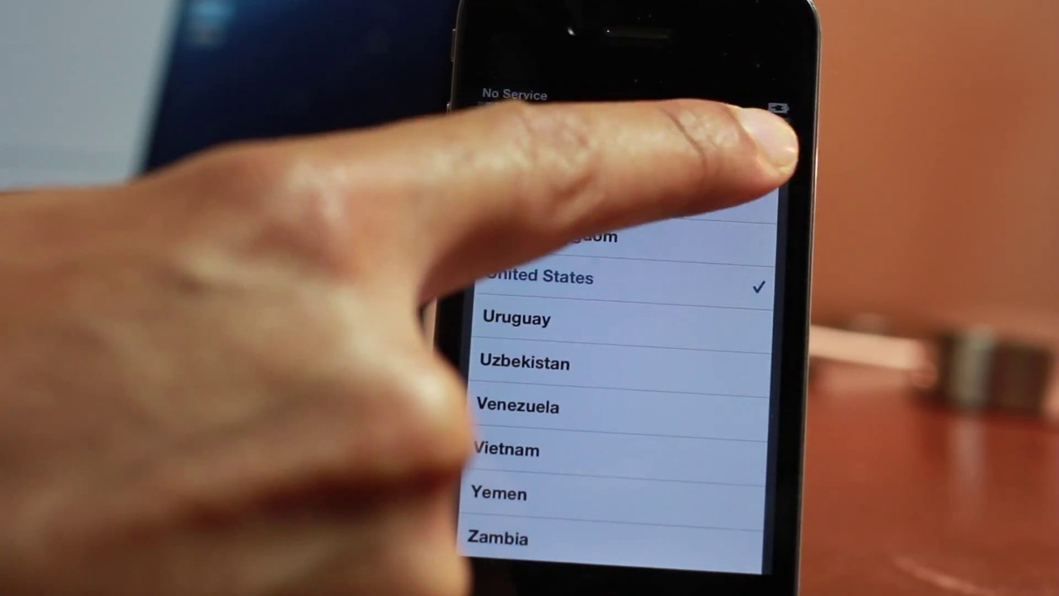
Continue with United States as the country and turn Location Services off.
click(761, 138)
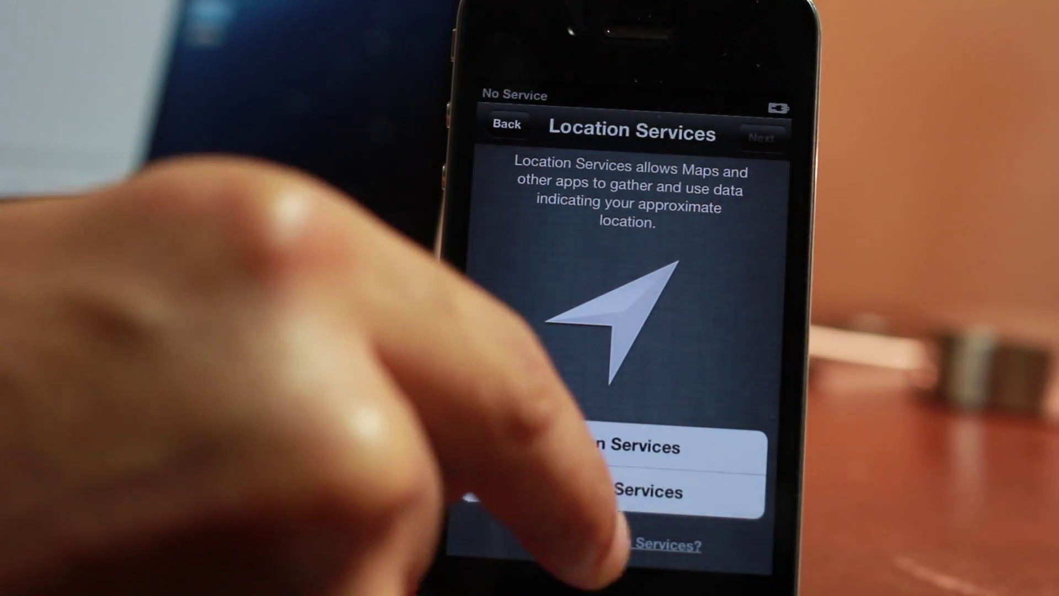
click(607, 491)
click(761, 138)
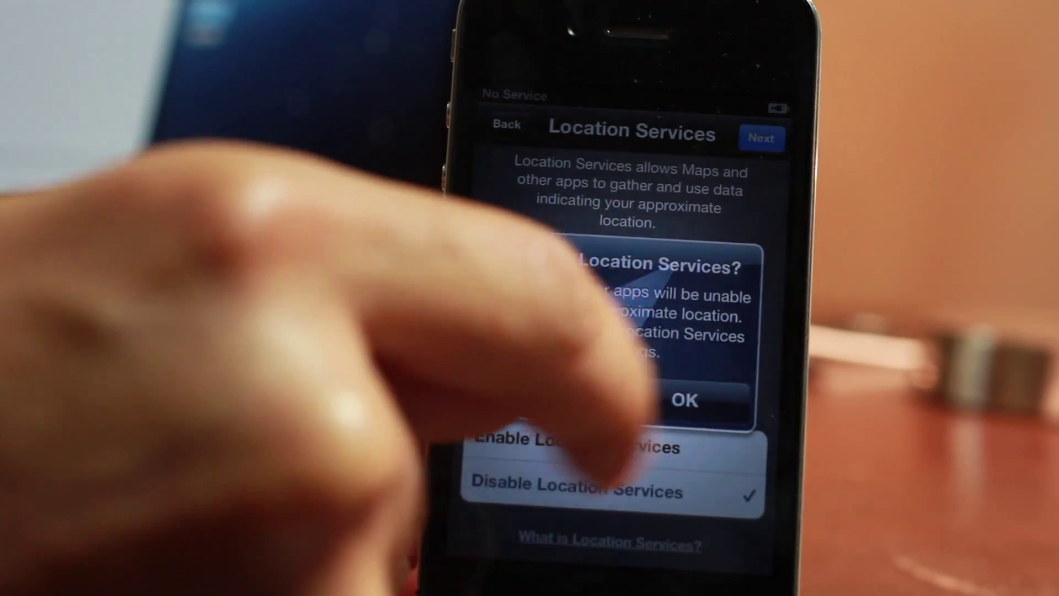
click(684, 400)
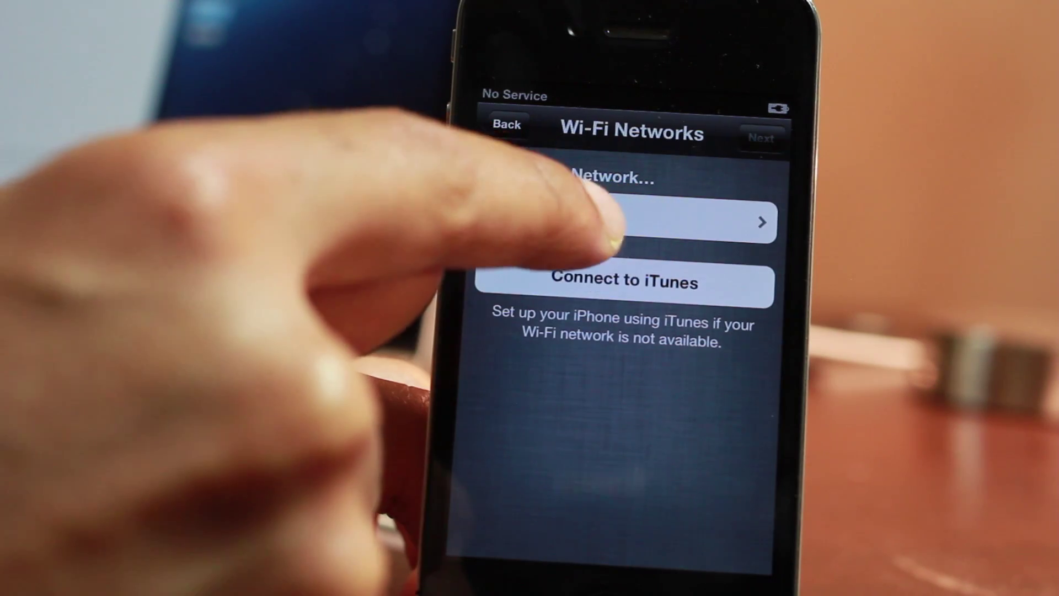
Join a Wi-Fi network, get through activation, and choose Set Up as New iPhone.
click(607, 217)
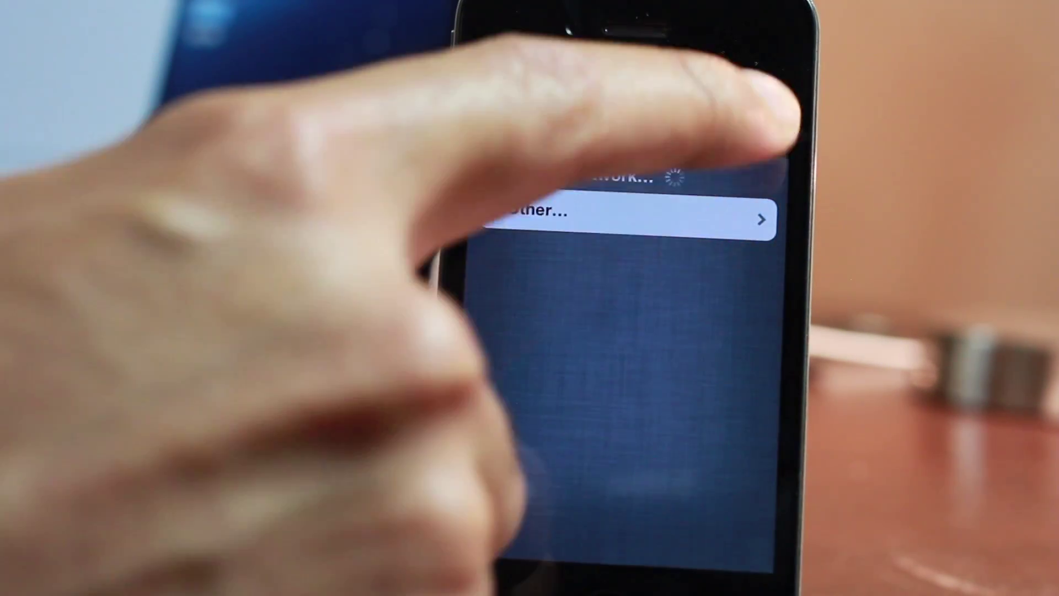
click(760, 136)
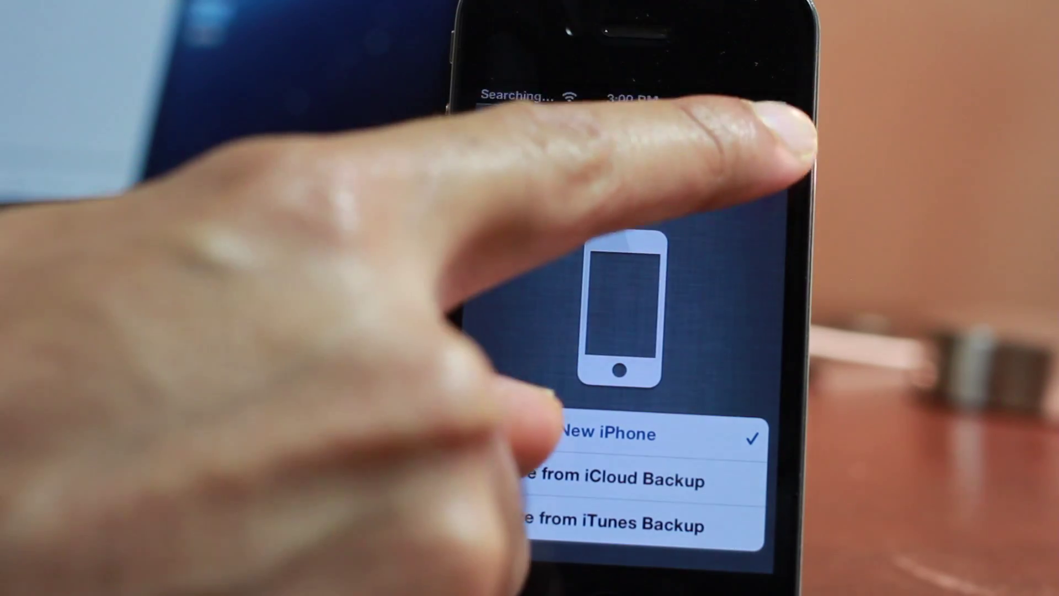
click(760, 135)
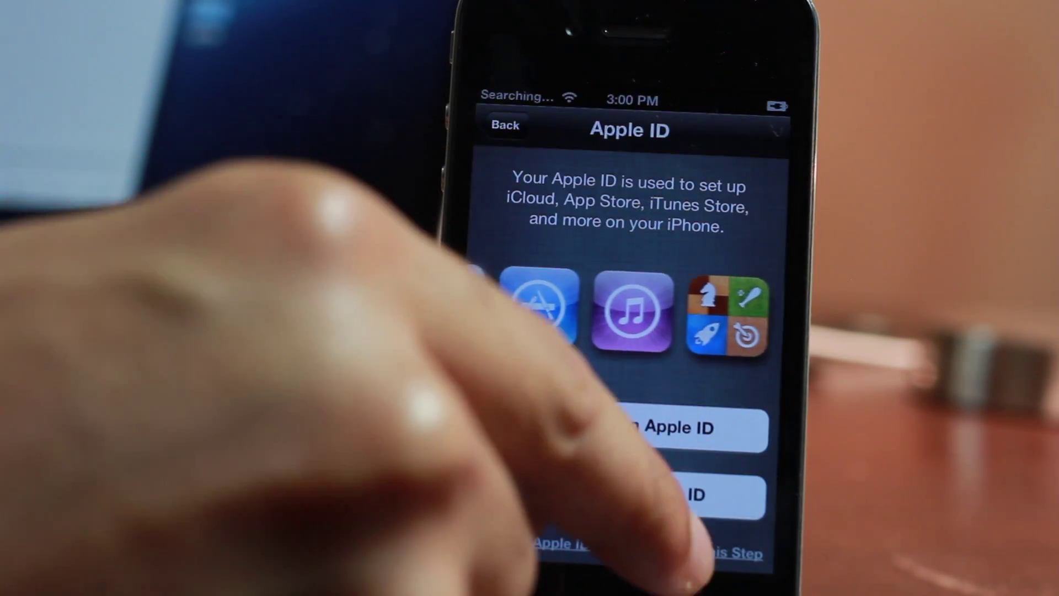
Skip the Apple ID sign-in and agree to the terms and conditions.
click(734, 551)
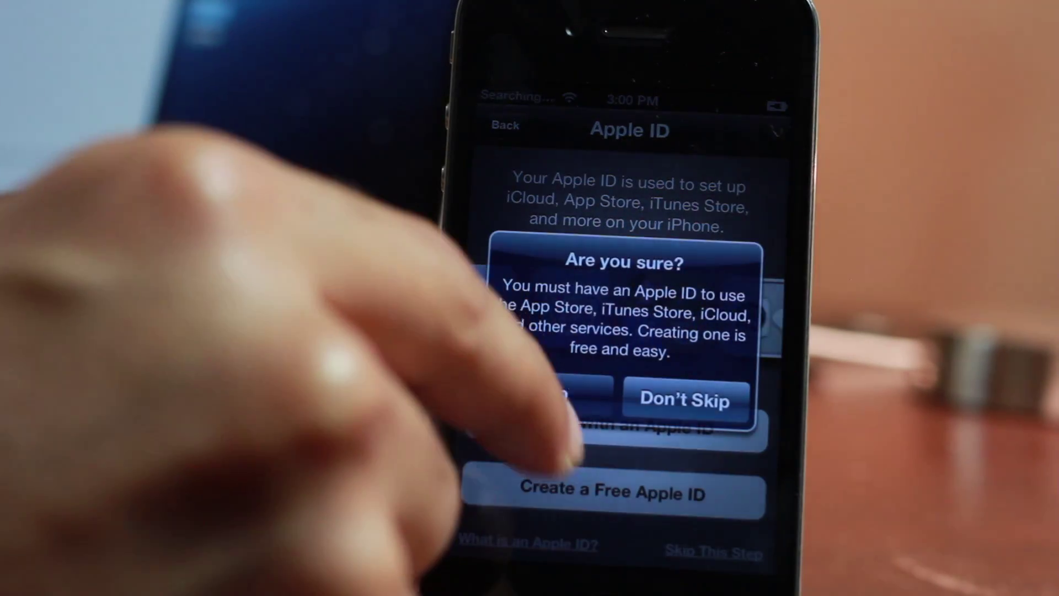
click(689, 400)
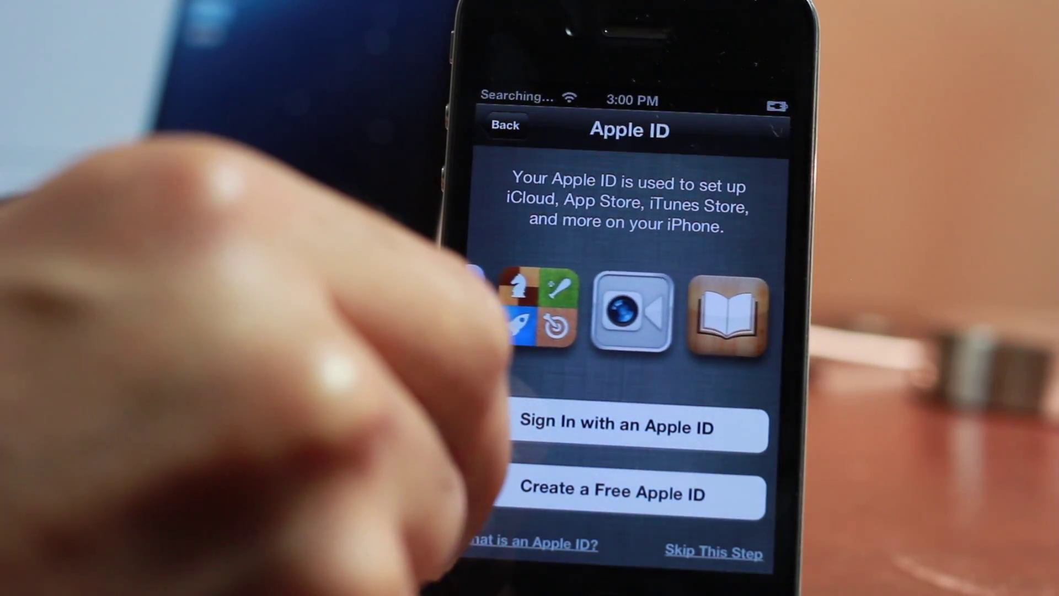
click(739, 550)
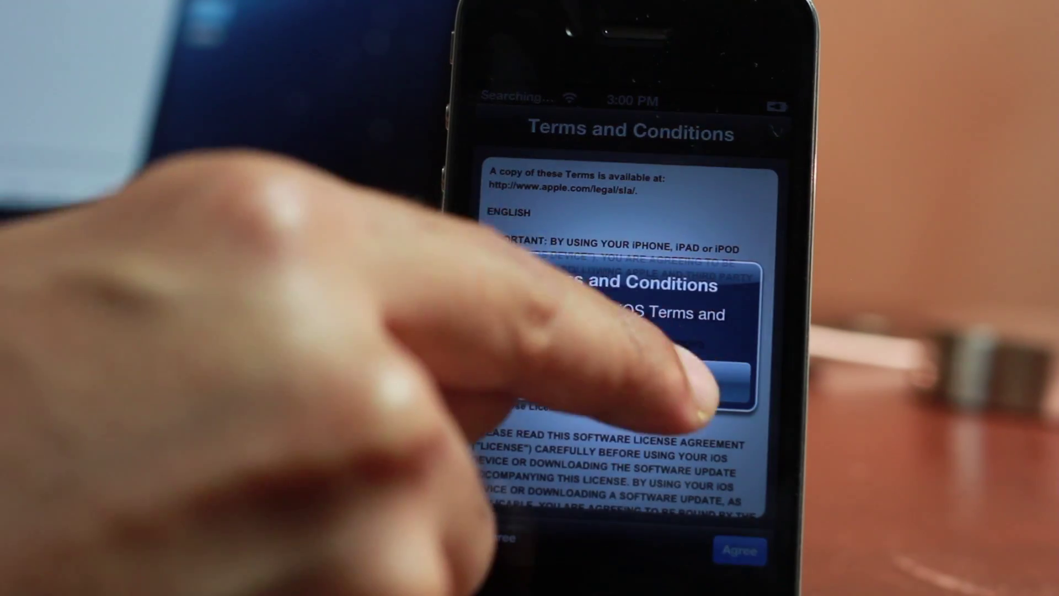
click(695, 386)
Choose Don't Send for diagnostics and finish with Start Using iPhone.
click(552, 256)
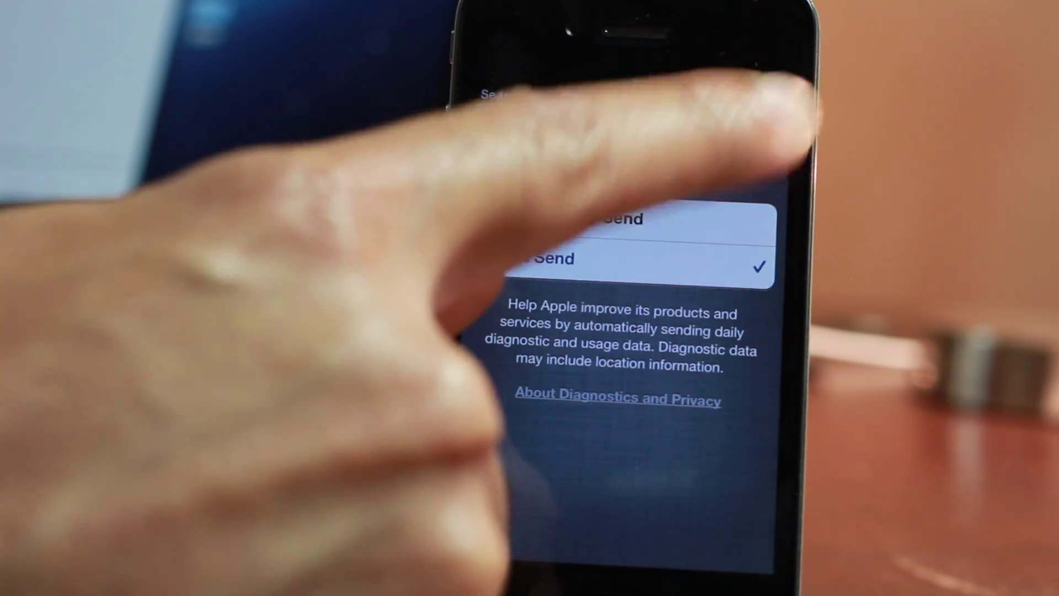
click(761, 95)
click(607, 505)
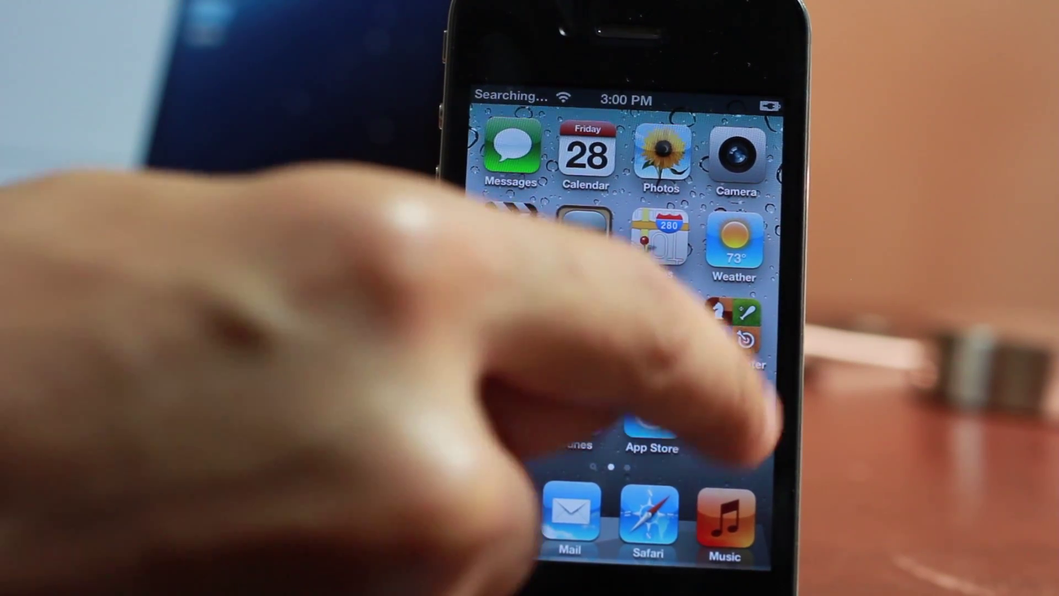
Check in Settings > General > About that the version reads 5.1.1 (9B206).
click(732, 414)
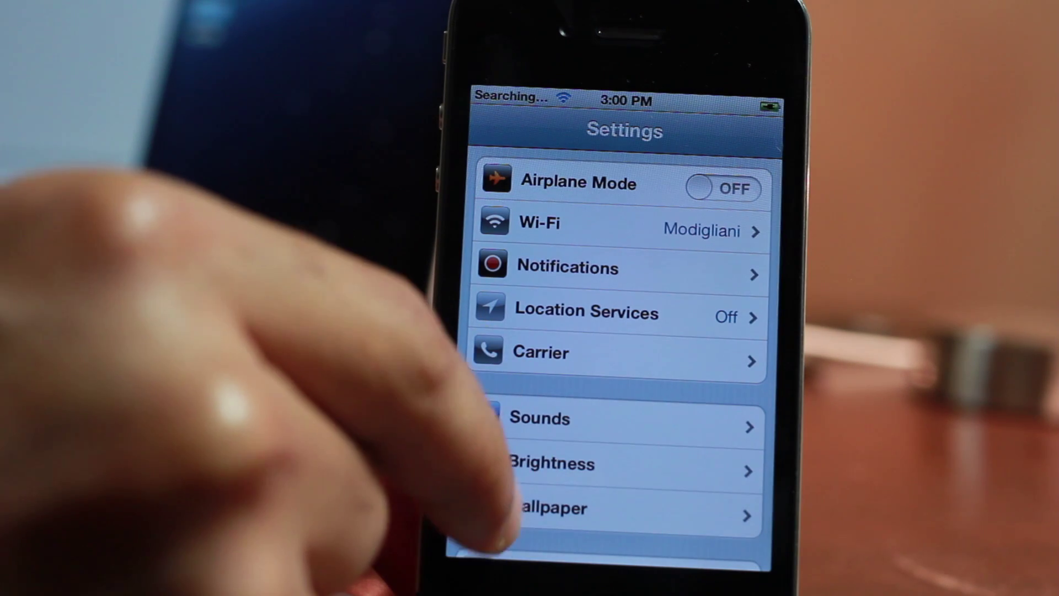
drag(500, 545, 524, 438)
click(499, 405)
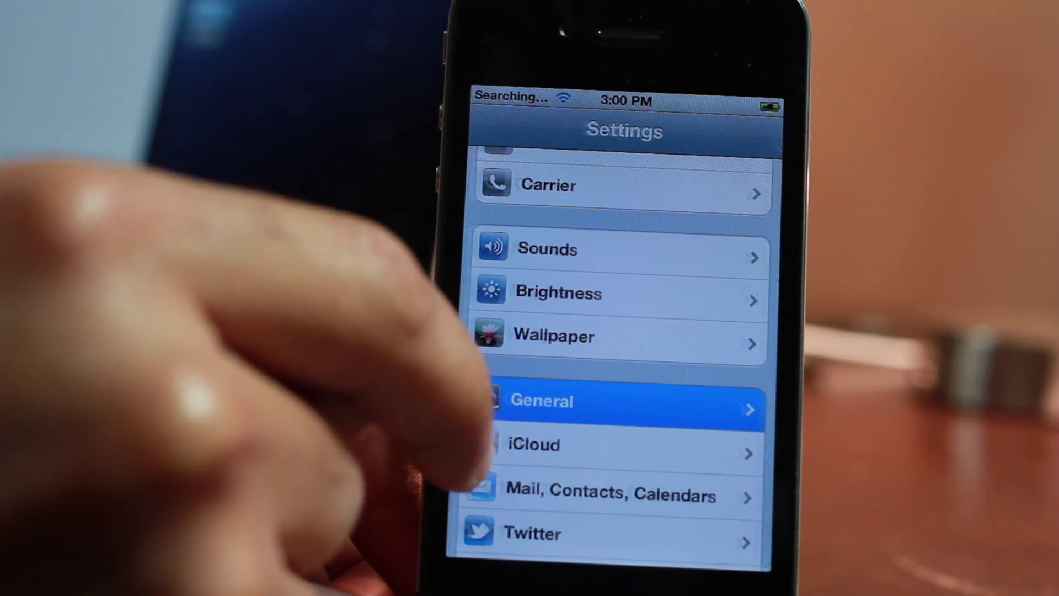
click(530, 179)
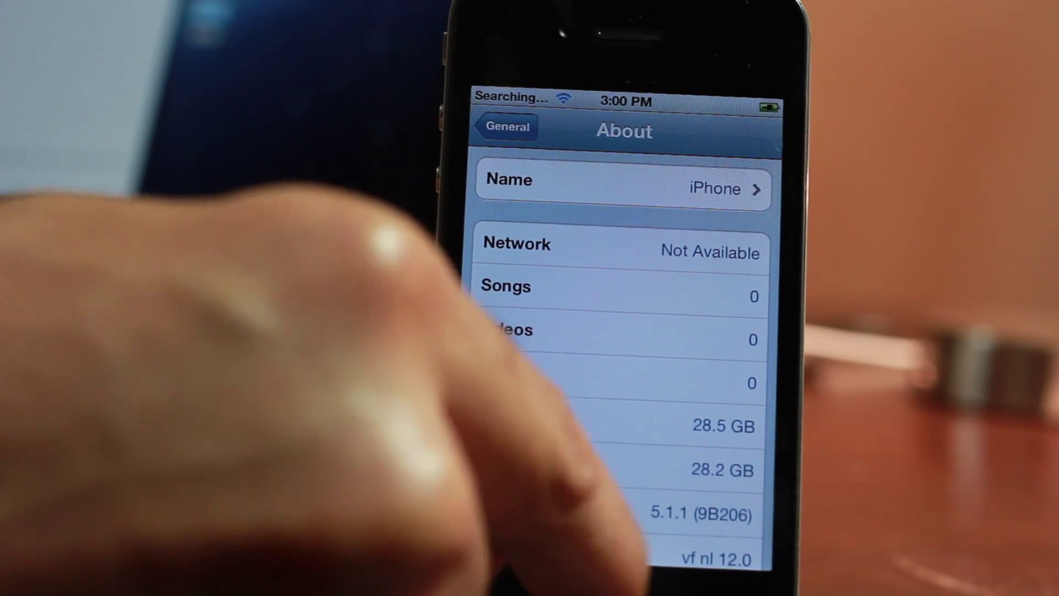
Go home, open and close Maps, then show the home page with Stocks and Utilities.
click(618, 590)
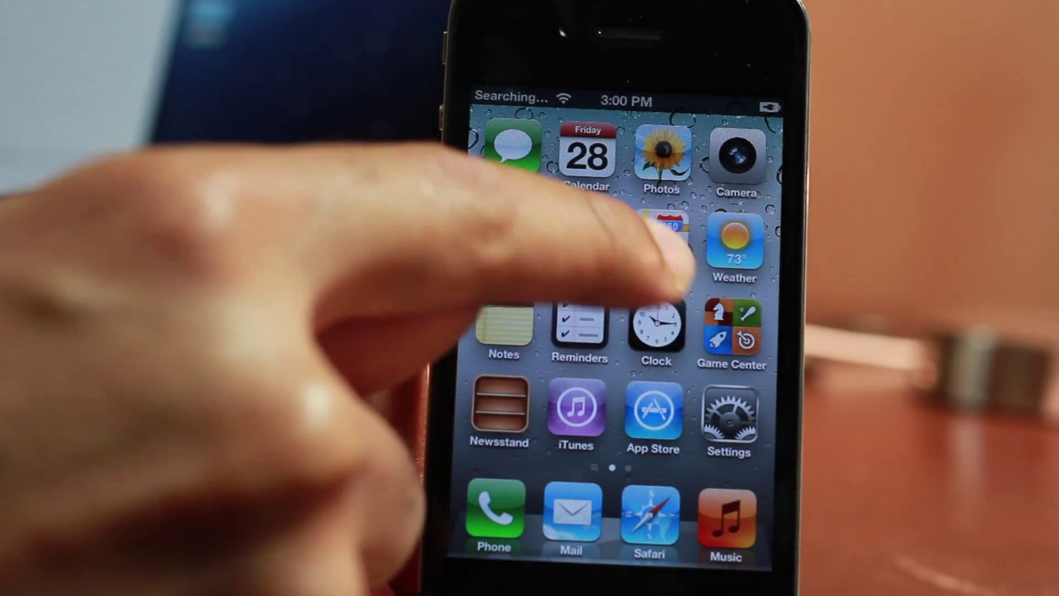
click(664, 237)
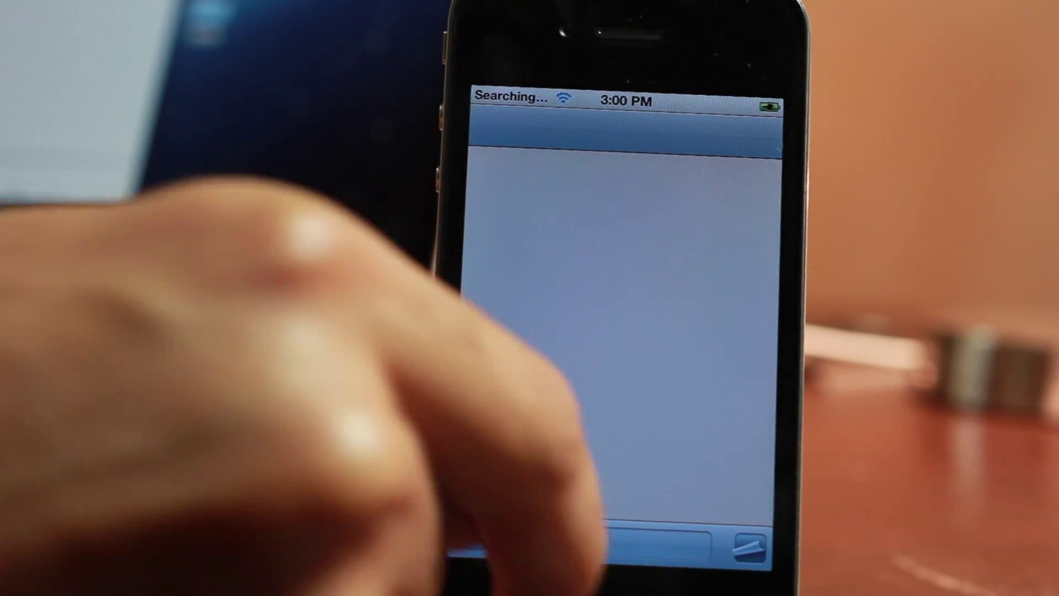
click(617, 590)
drag(686, 390, 469, 342)
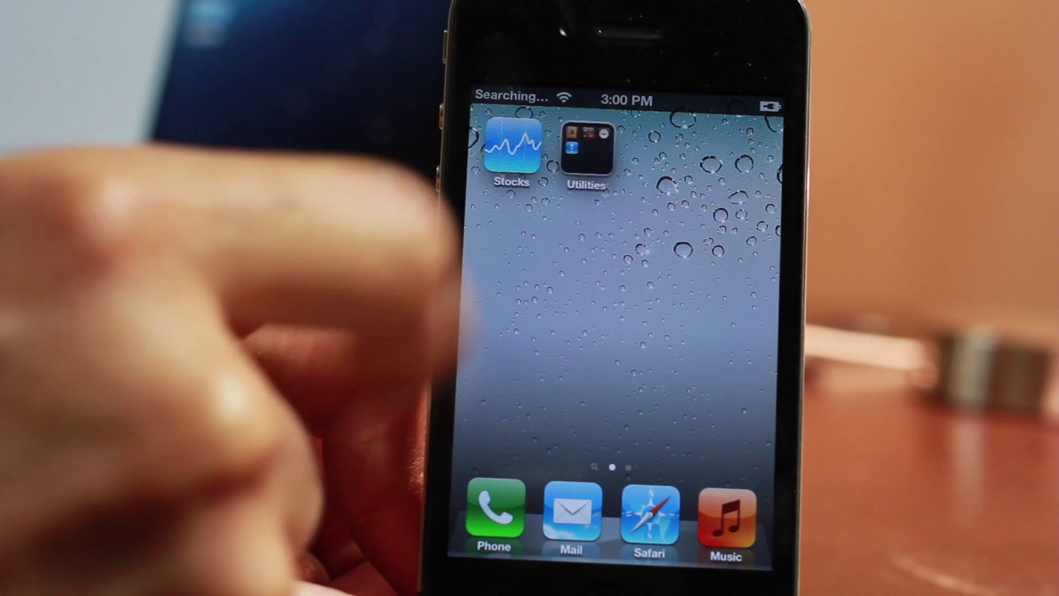